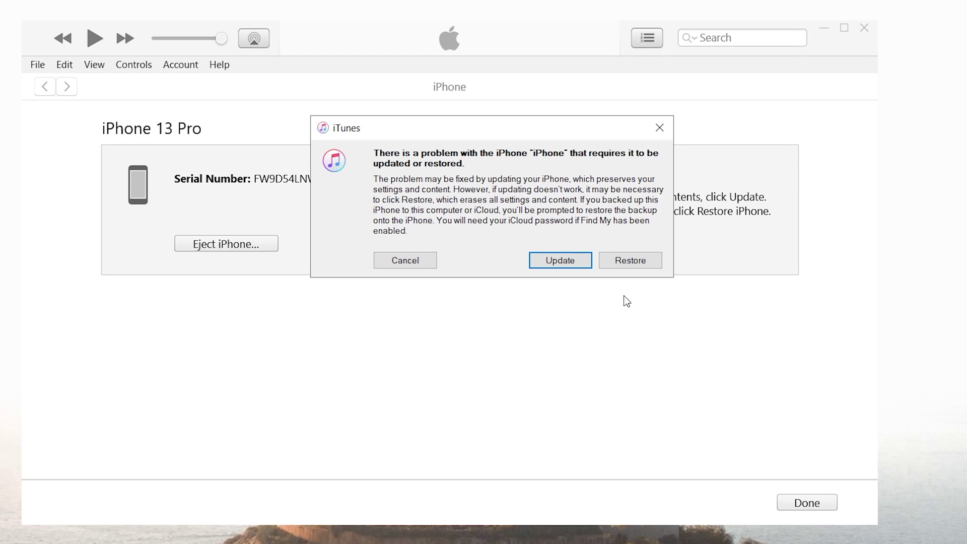
Step: Update the iPhone 13 Pro to iOS 15.4.1 in iTunes, accept the license, and check download progress
{"action": "left_click", "coordinate": [566, 261]}
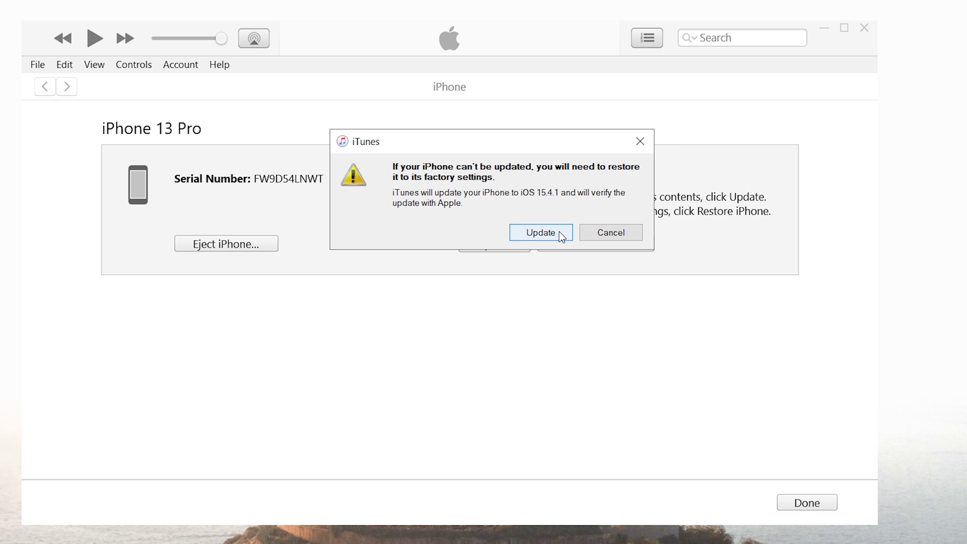
{"action": "left_click", "coordinate": [559, 232]}
{"action": "left_click", "coordinate": [669, 367]}
{"action": "left_click", "coordinate": [799, 38]}
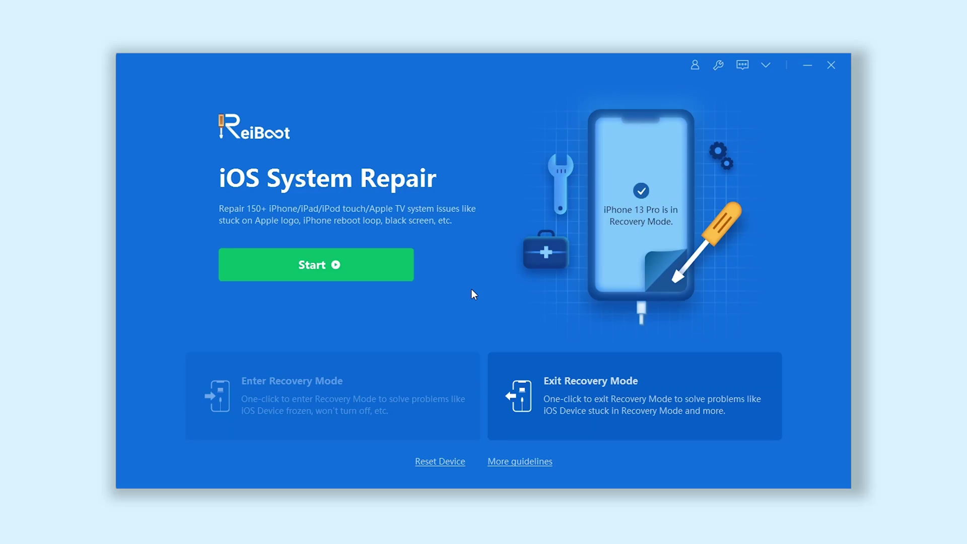
Step: Choose ReiBoot Standard Repair and download the iOS 15.4.1 firmware package
{"action": "left_click", "coordinate": [370, 276]}
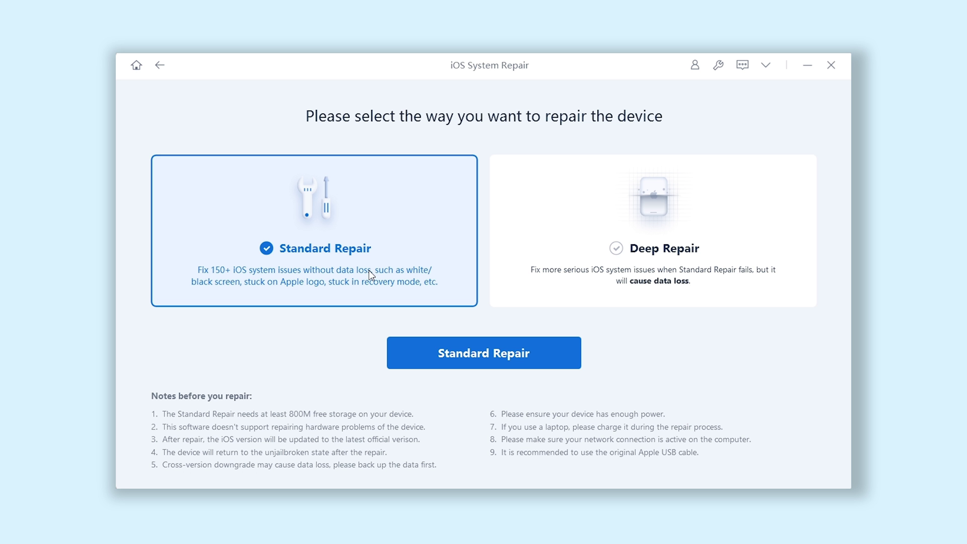
{"action": "left_click", "coordinate": [456, 351]}
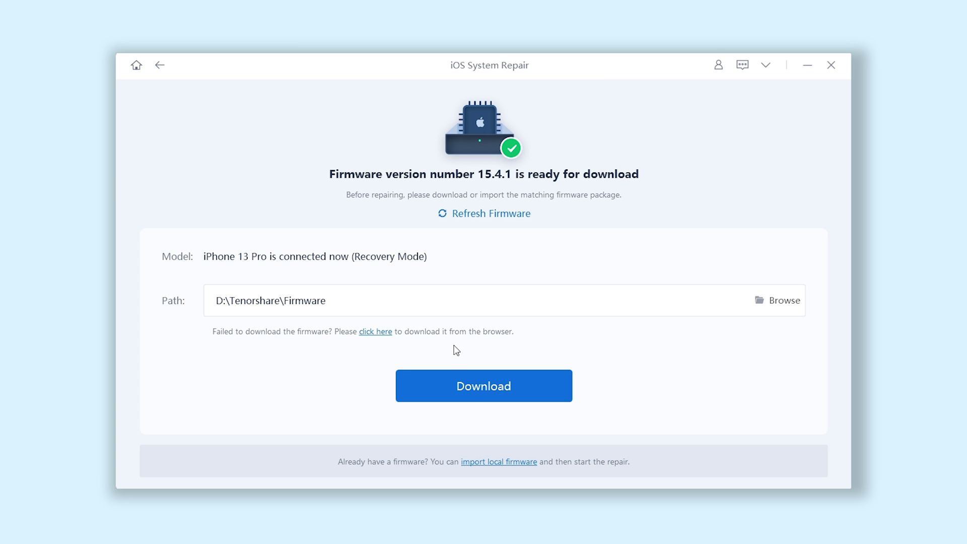
{"action": "left_click", "coordinate": [444, 383]}
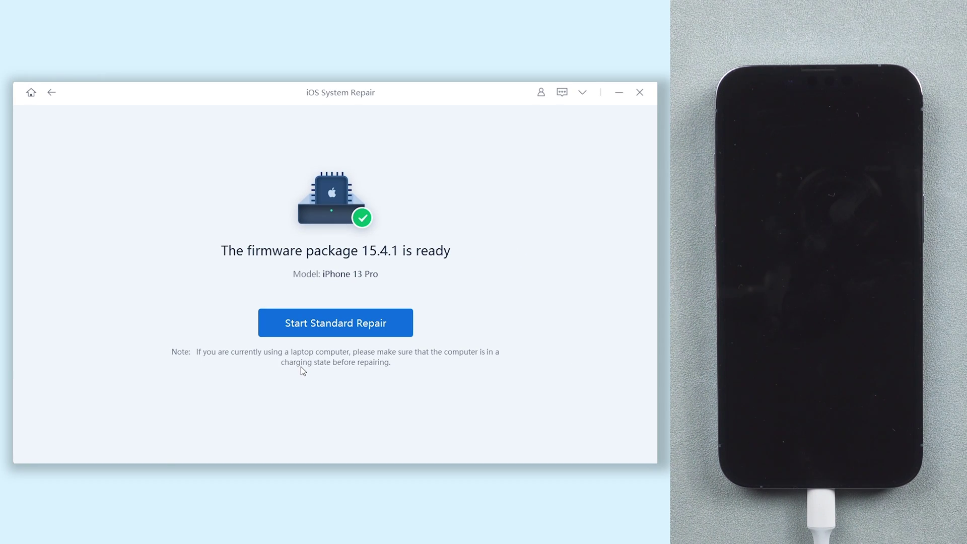
Step: Start Standard Repair on the iPhone 13 Pro with the downloaded 15.4.1 firmware
{"action": "left_click", "coordinate": [276, 321]}
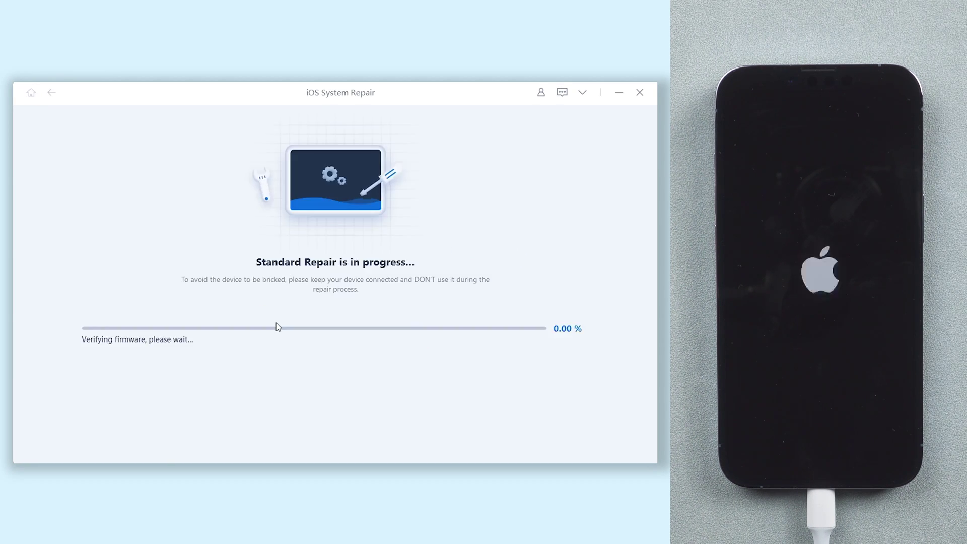